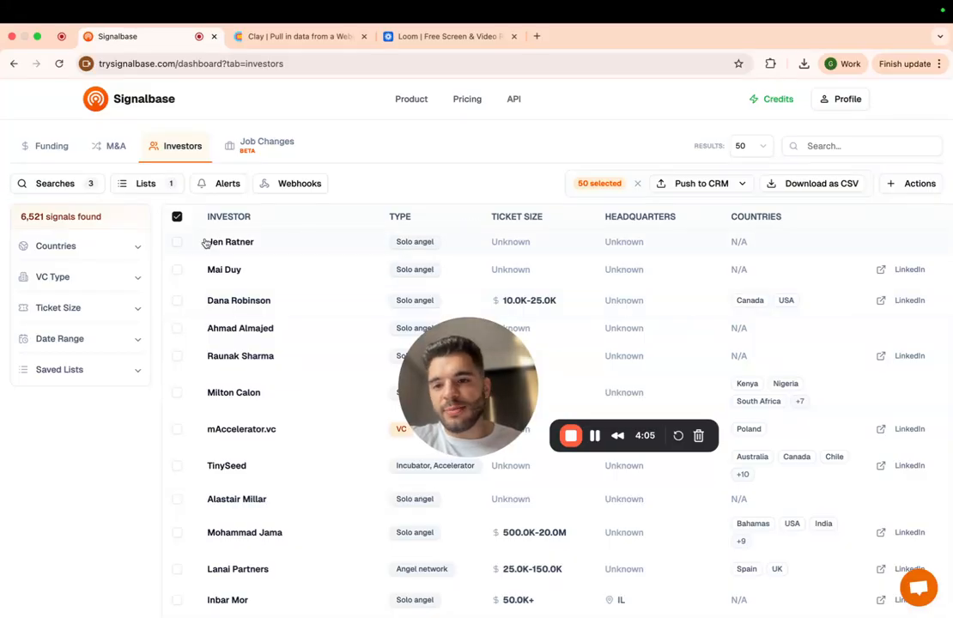
Filter the investors to the PE fund VC type and select all 50 listed rows.
left_click(177, 216)
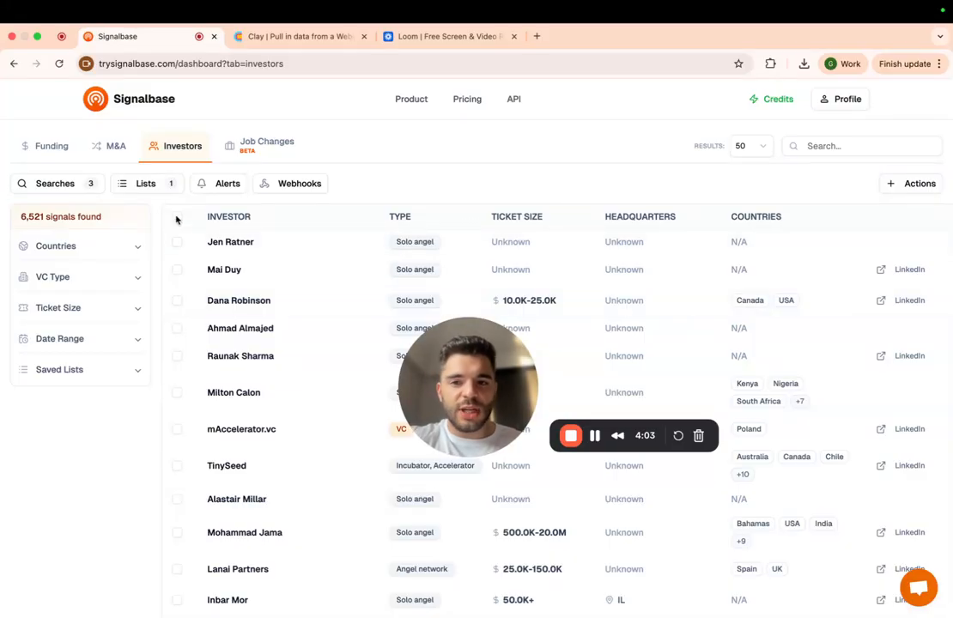
left_click(177, 217)
left_click(106, 276)
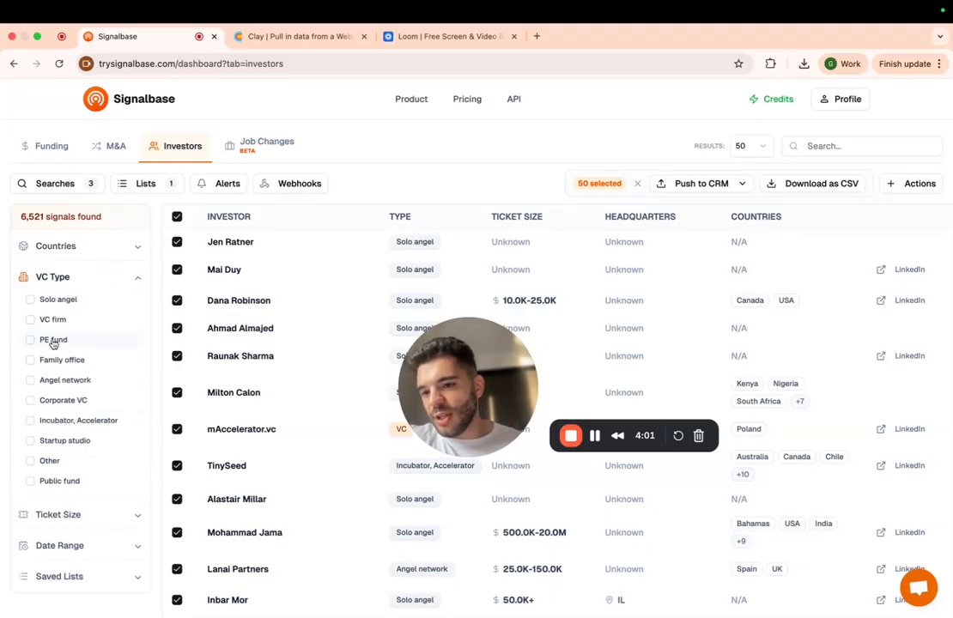
left_click(54, 340)
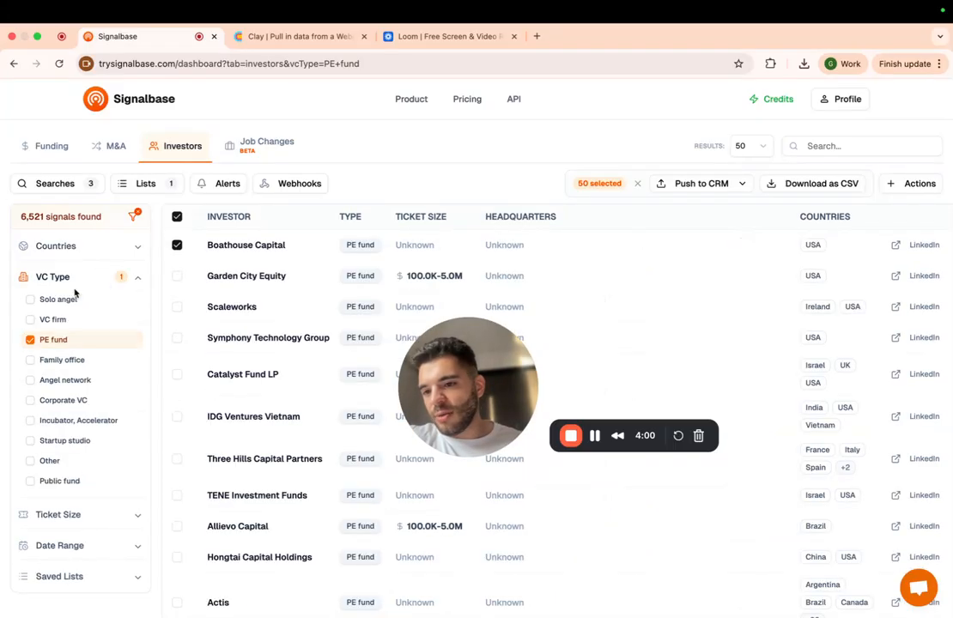
left_click(176, 217)
left_click(177, 217)
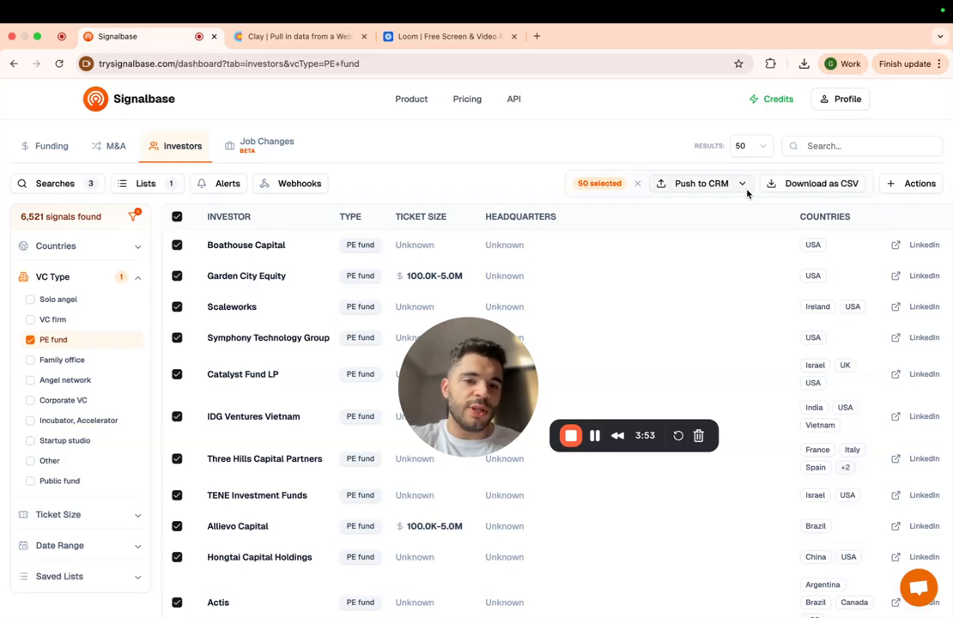
Download only the 50 selected investor rows as a CSV file.
left_click(840, 191)
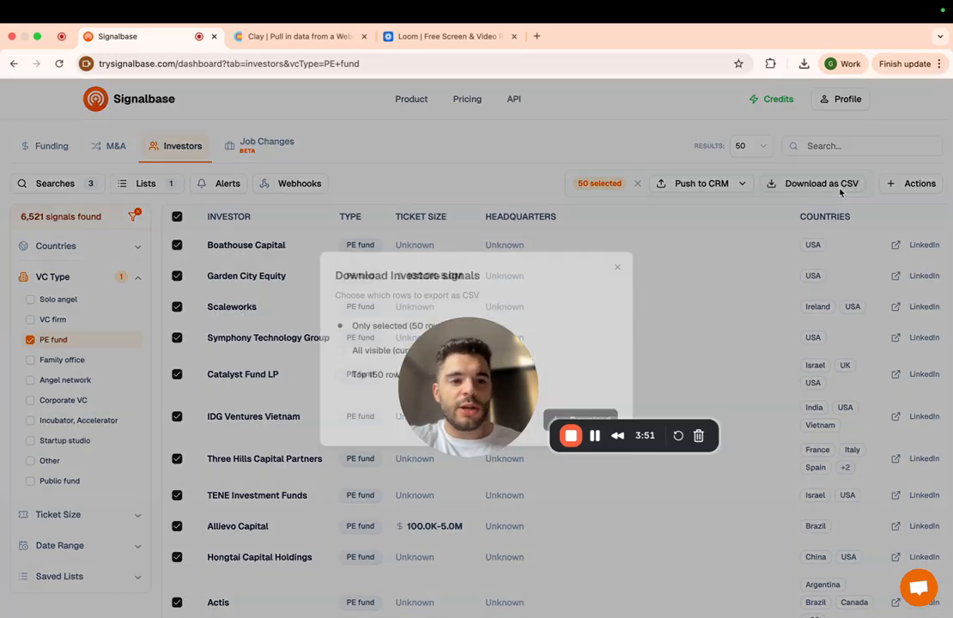
left_click_drag(468, 363, 780, 330)
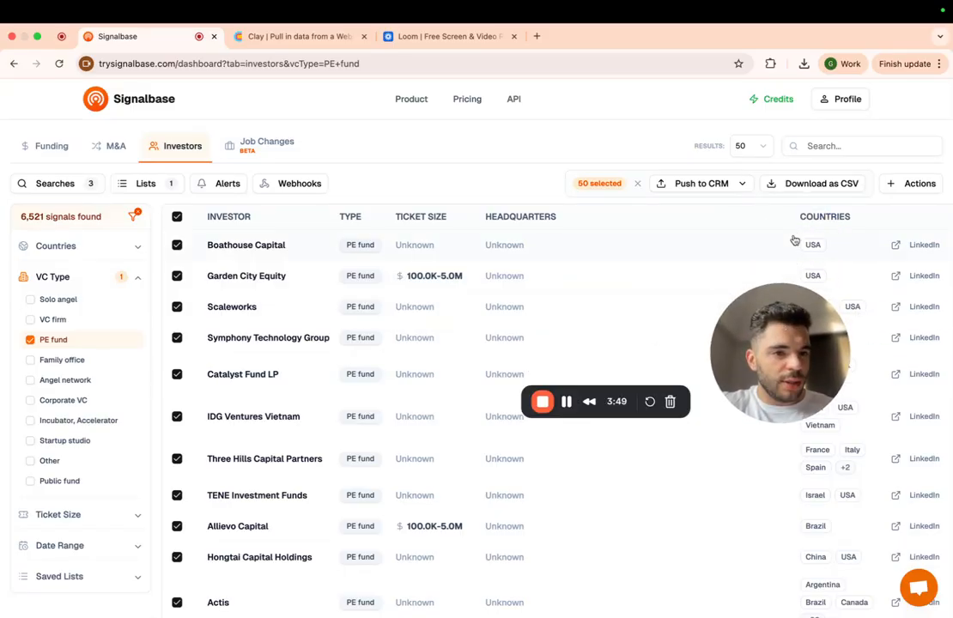
left_click(772, 184)
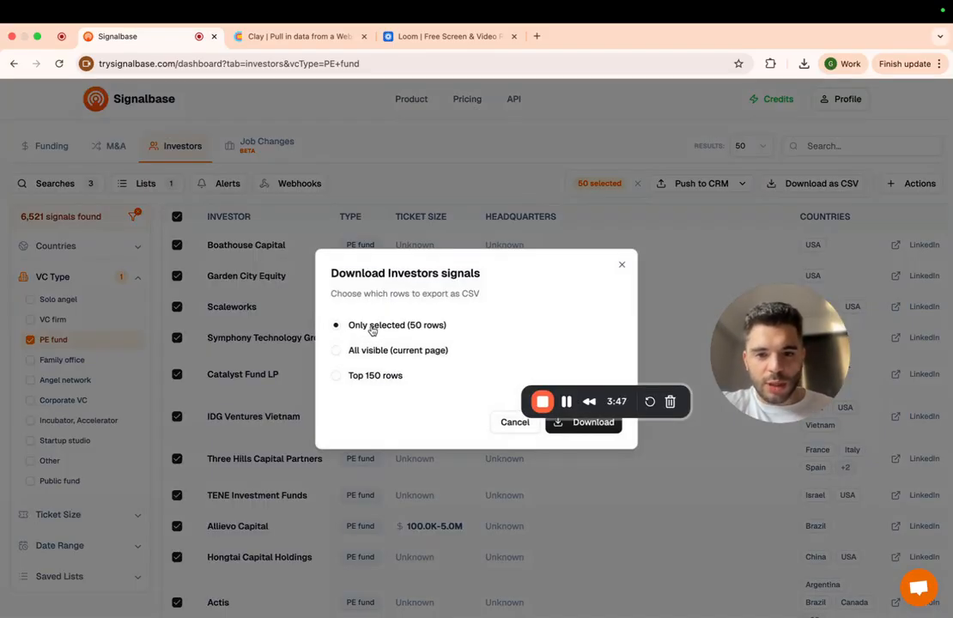
left_click(572, 427)
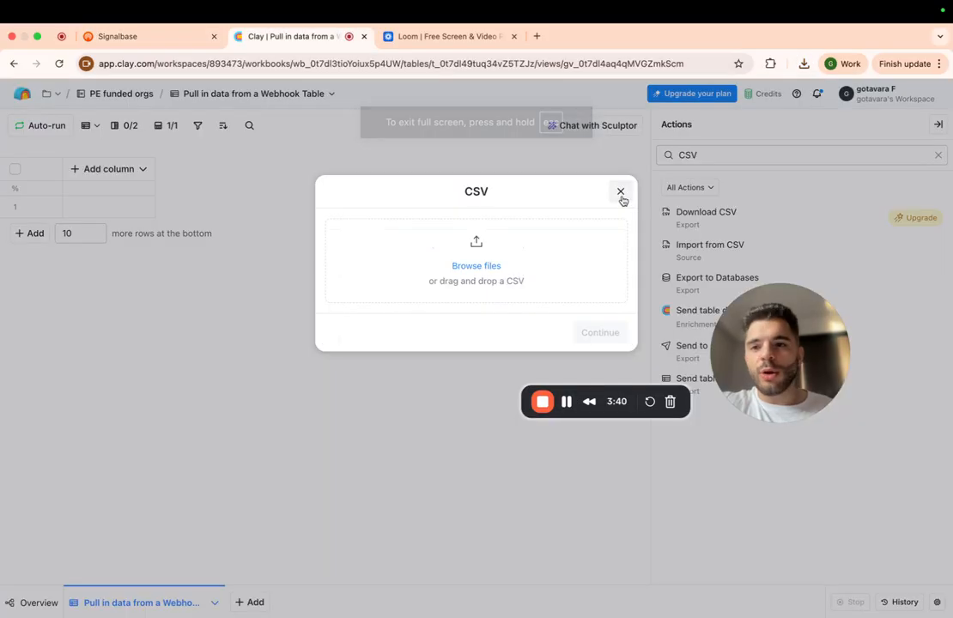
In the Clay webhook table, start a CSV import and upload investors_info 2.csv from the Desktop.
left_click(621, 194)
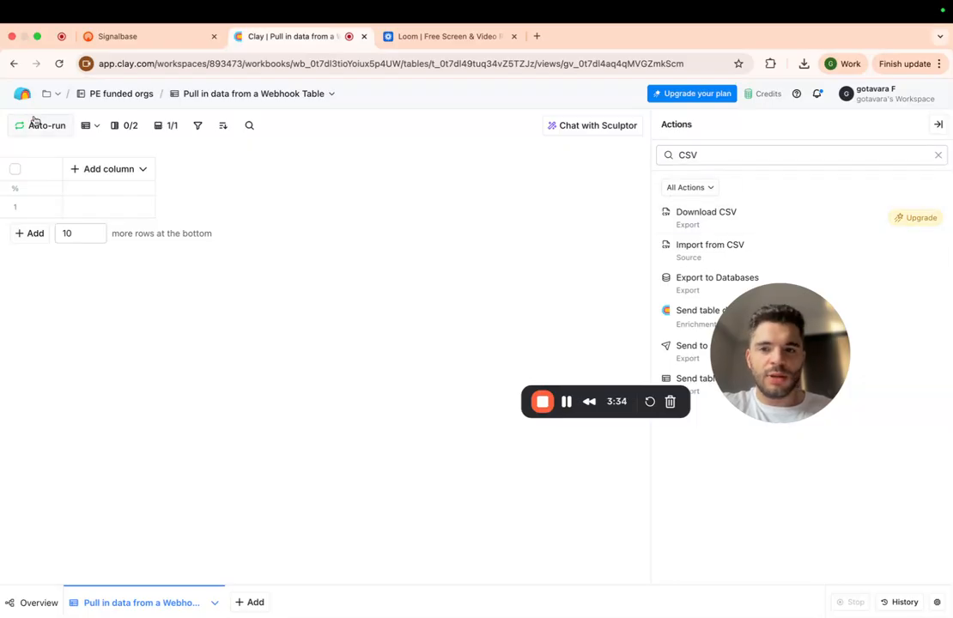
left_click(713, 248)
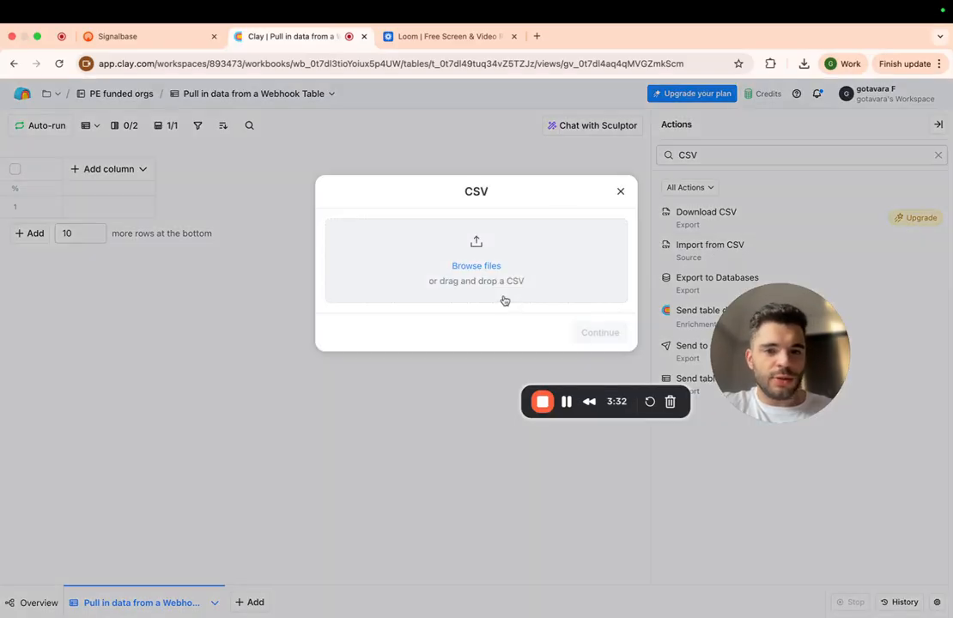
left_click(475, 262)
scroll(386, 348, "down", 3)
scroll(383, 357, "down", 1)
scroll(378, 348, "up", 4)
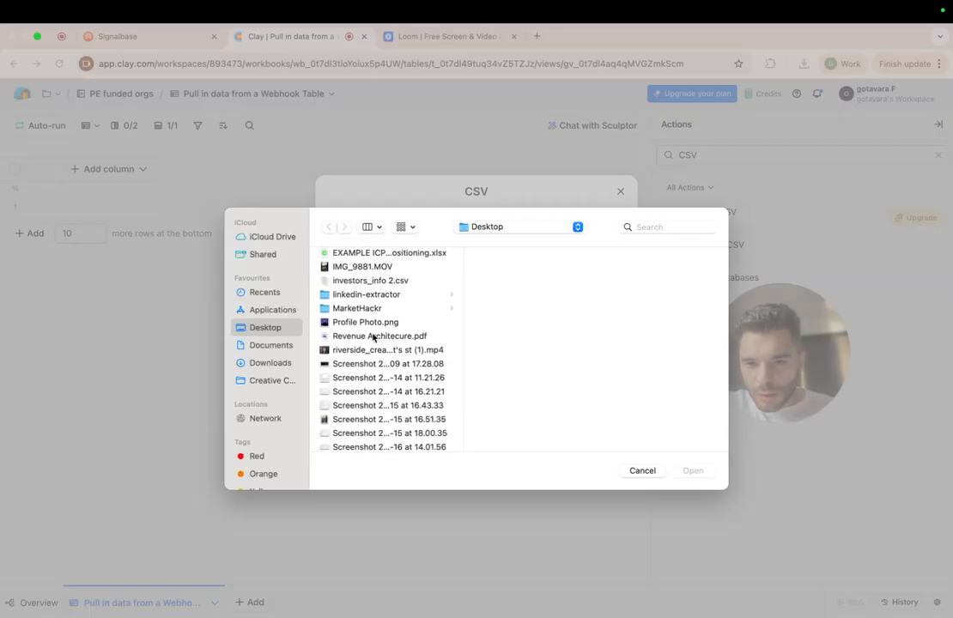
left_click(371, 281)
left_click(693, 471)
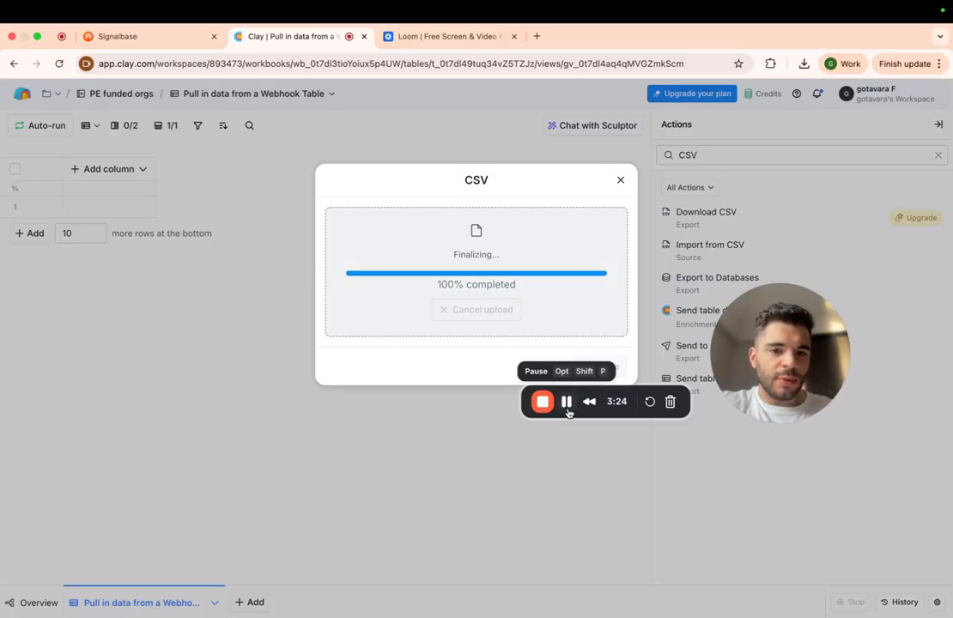
Choose Comma as the delimiter for the uploaded CSV and continue to the column selection.
left_click_drag(743, 370, 740, 501)
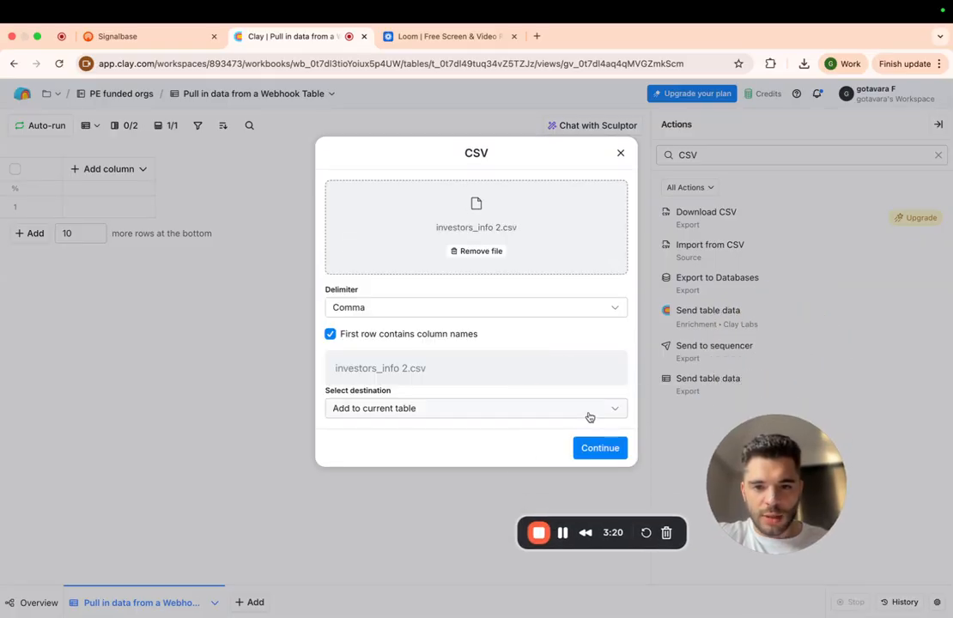
left_click(502, 307)
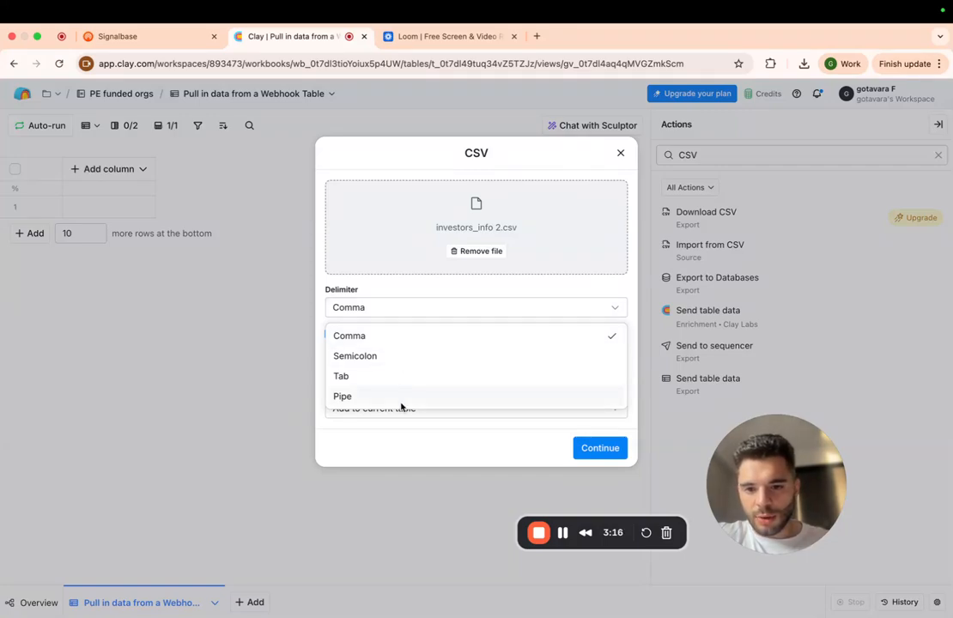
left_click(388, 339)
left_click(616, 434)
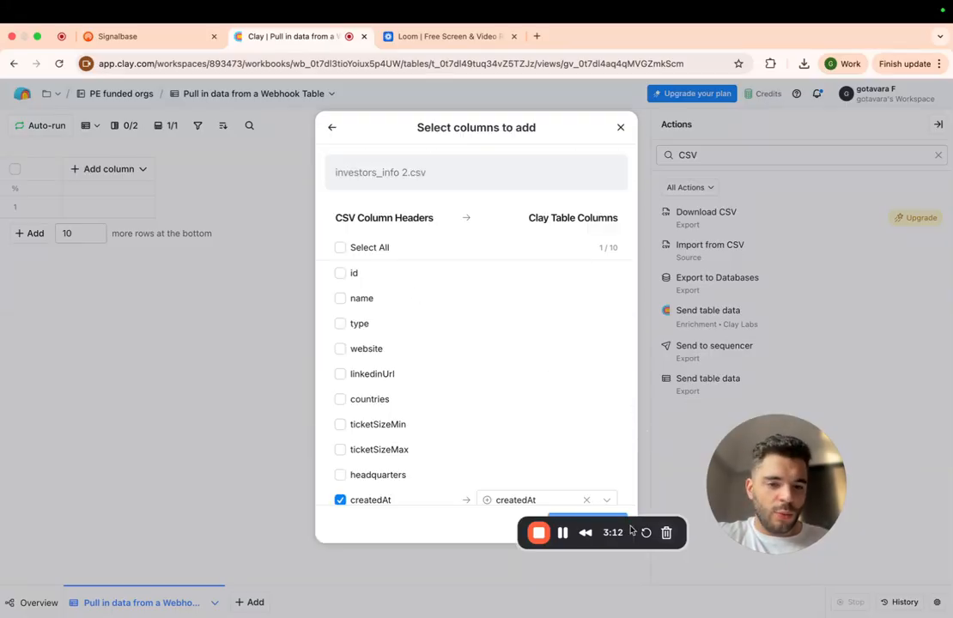
Include the name, website, linkedinUrl and countries columns along with createdAt, and add the CSV data to the table.
left_click(340, 348)
left_click(340, 374)
scroll(384, 449, "down", 1)
left_click(339, 391)
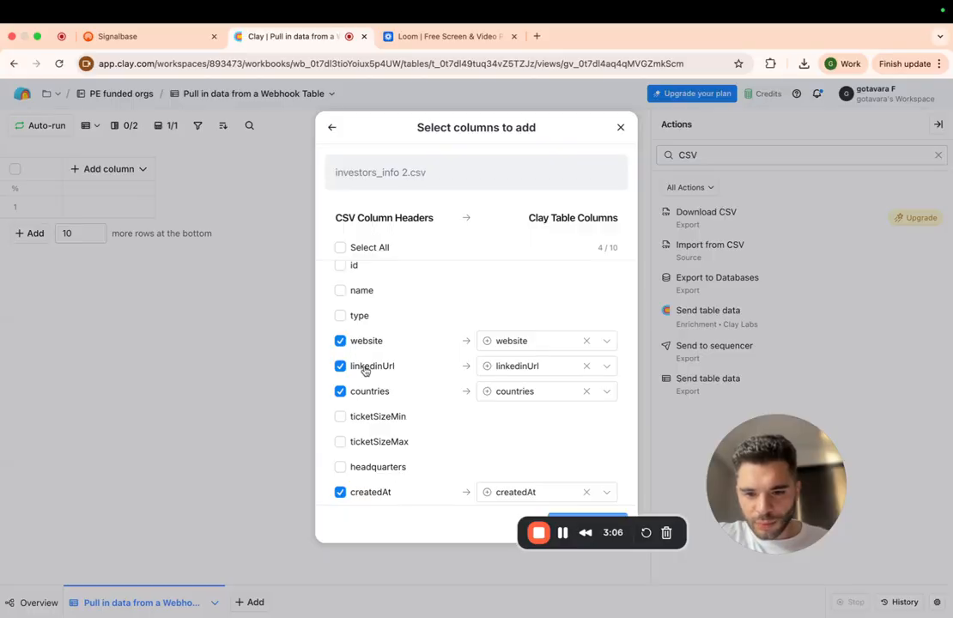
scroll(363, 370, "up", 1)
left_click(340, 298)
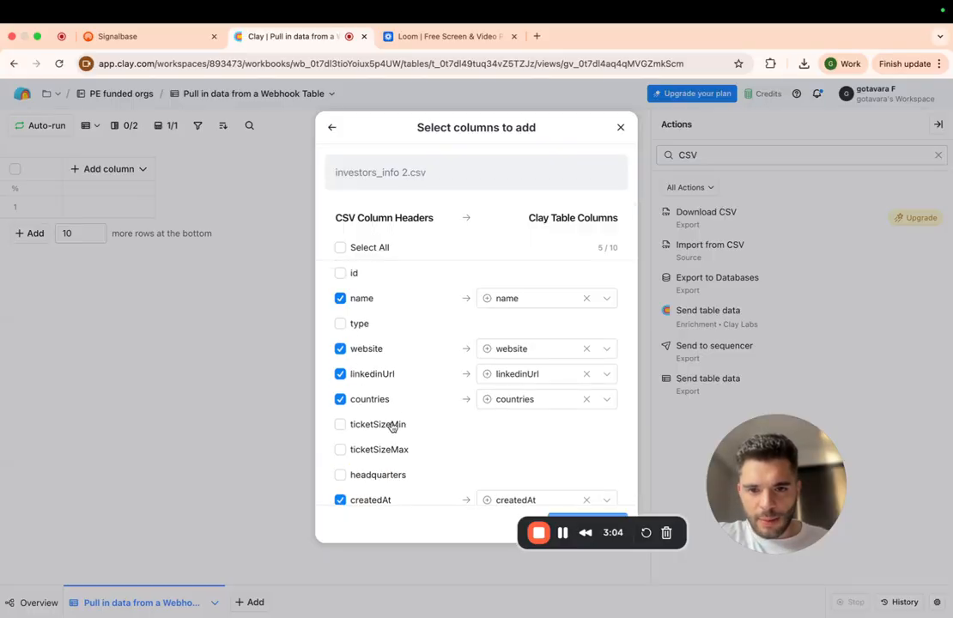
scroll(389, 426, "down", 1)
left_click_drag(805, 463, 913, 265)
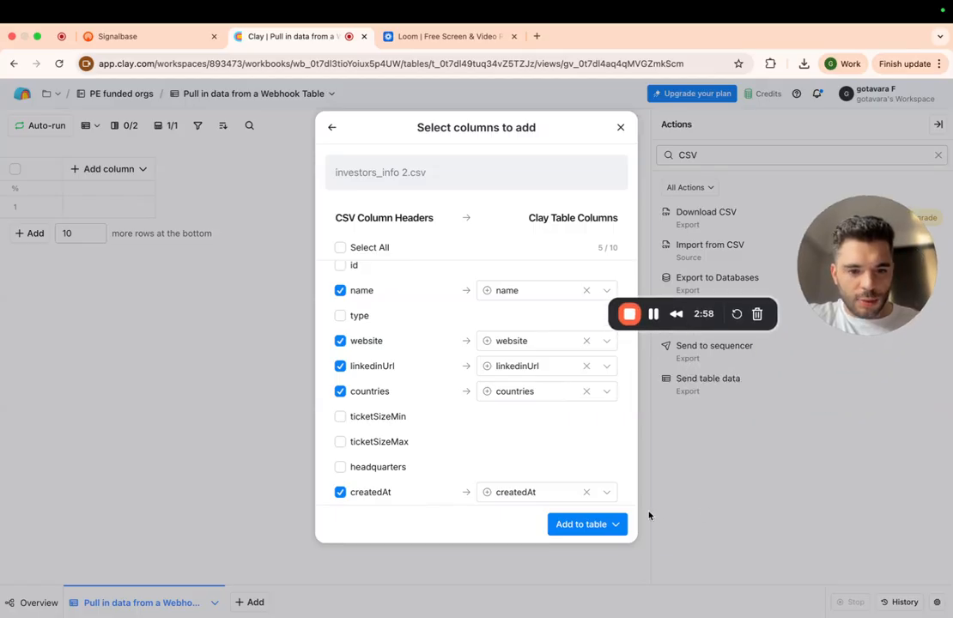
left_click(615, 526)
left_click(564, 556)
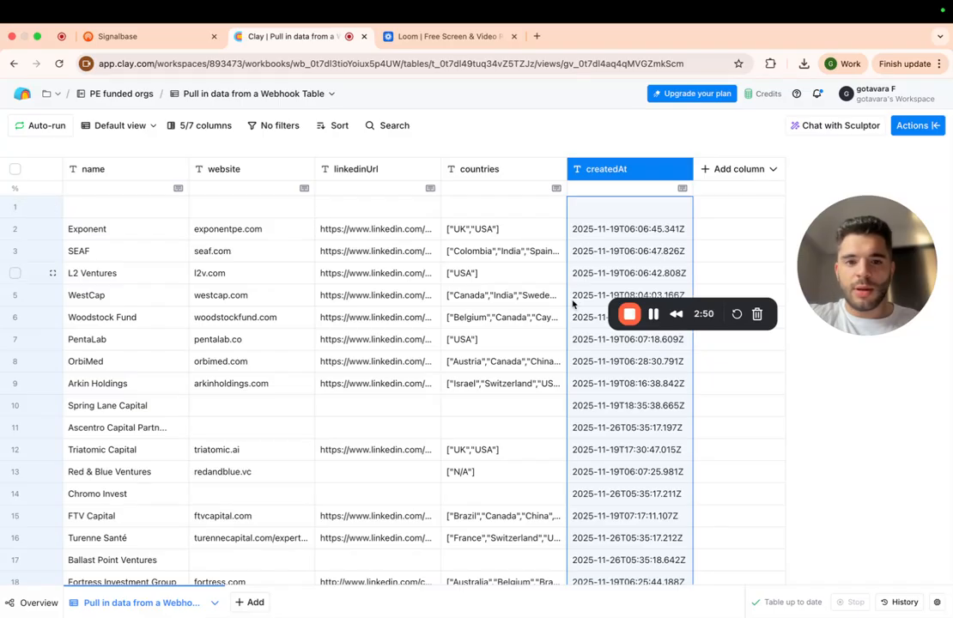
Inspect the Investor Interactions column and open the cell details of its SEAF result.
left_click(655, 327)
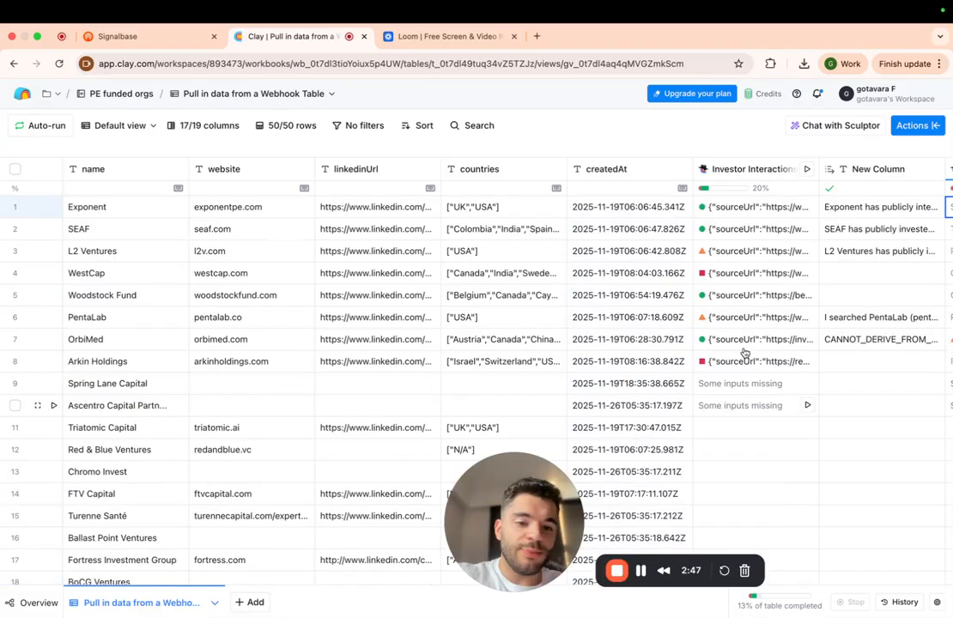
left_click(754, 170)
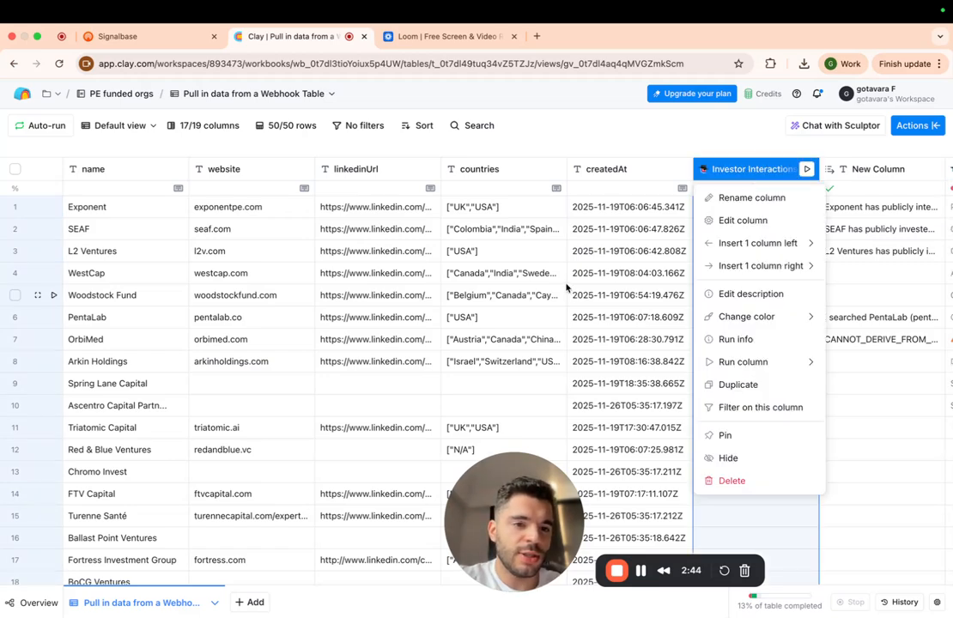
left_click(502, 295)
scroll(726, 255, "right", 2)
left_click(721, 229)
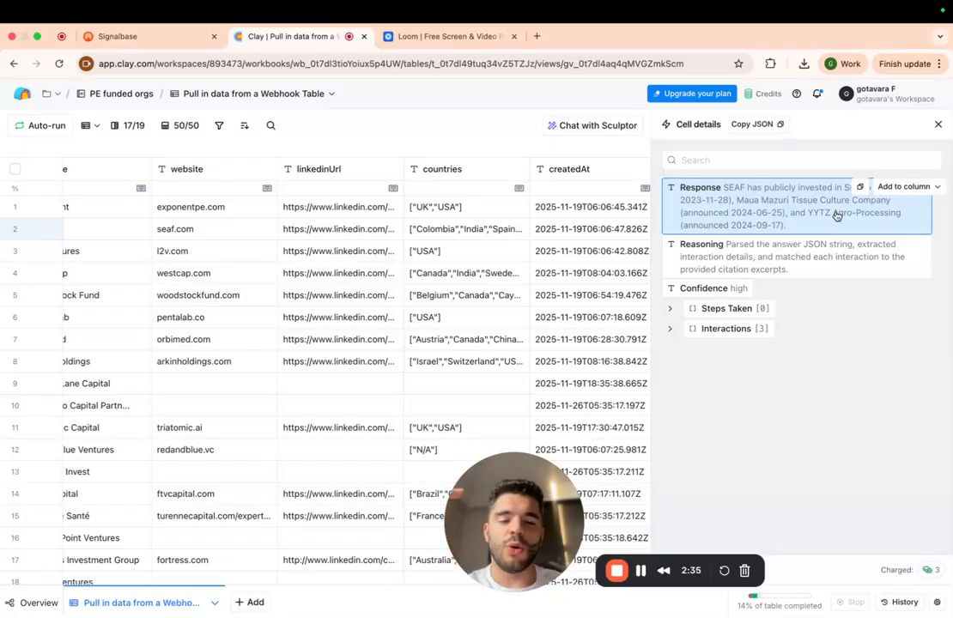
Close the cell details and read the full New Column text in the Exponent row.
left_click(627, 296)
scroll(634, 275, "right", 2)
scroll(639, 261, "right", 2)
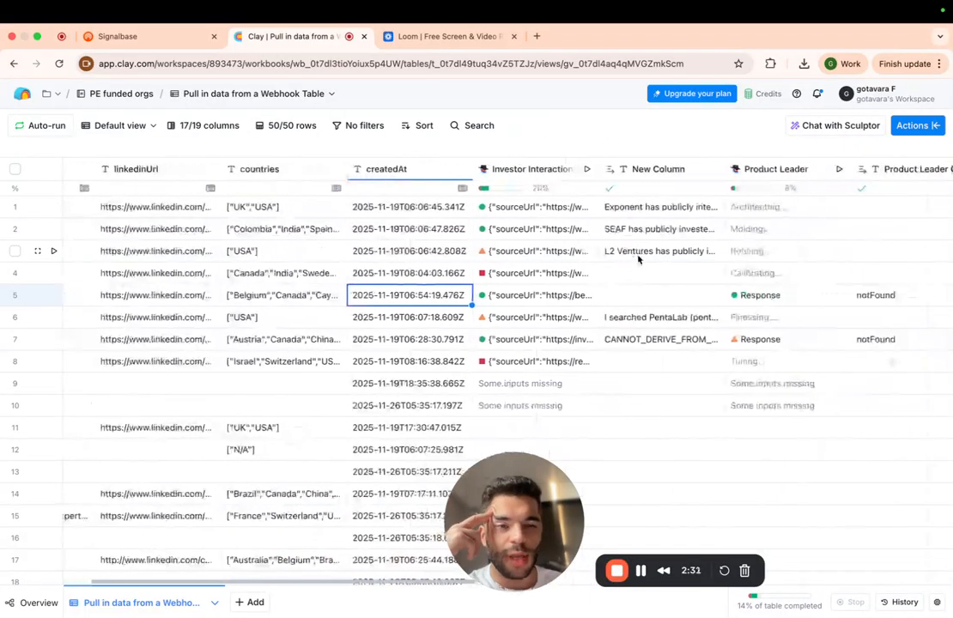
scroll(548, 262, "right", 1)
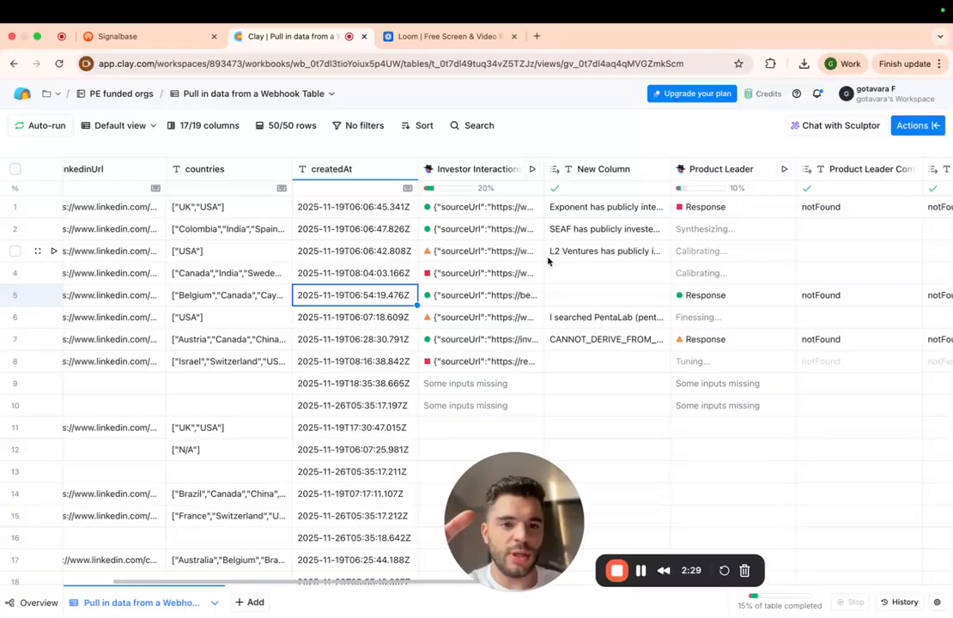
double_click(571, 207)
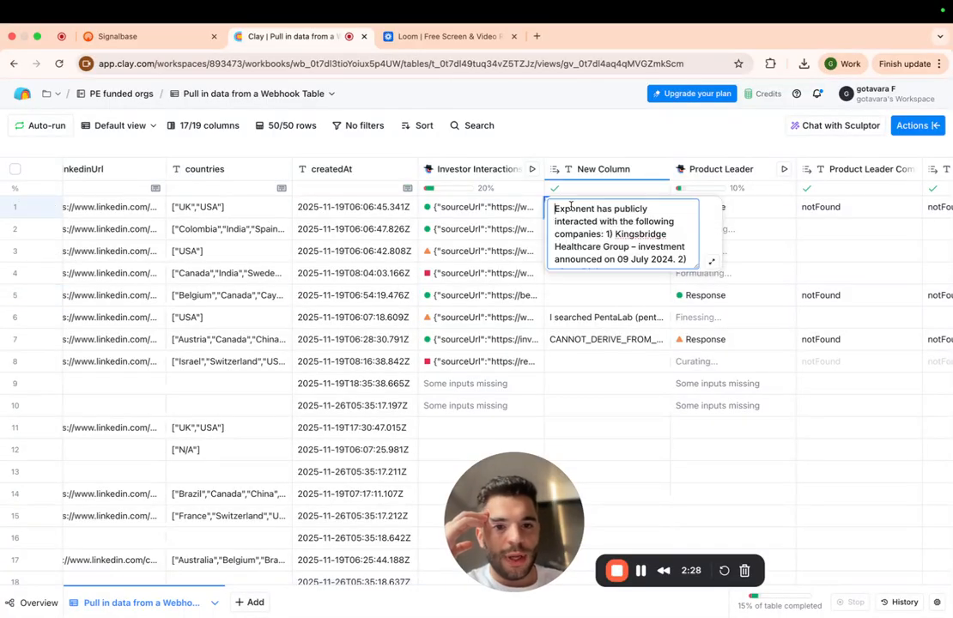
left_click(582, 295)
Open the Product Leader column's configuration and review its Claygent web research prompt.
scroll(601, 301, "right", 2)
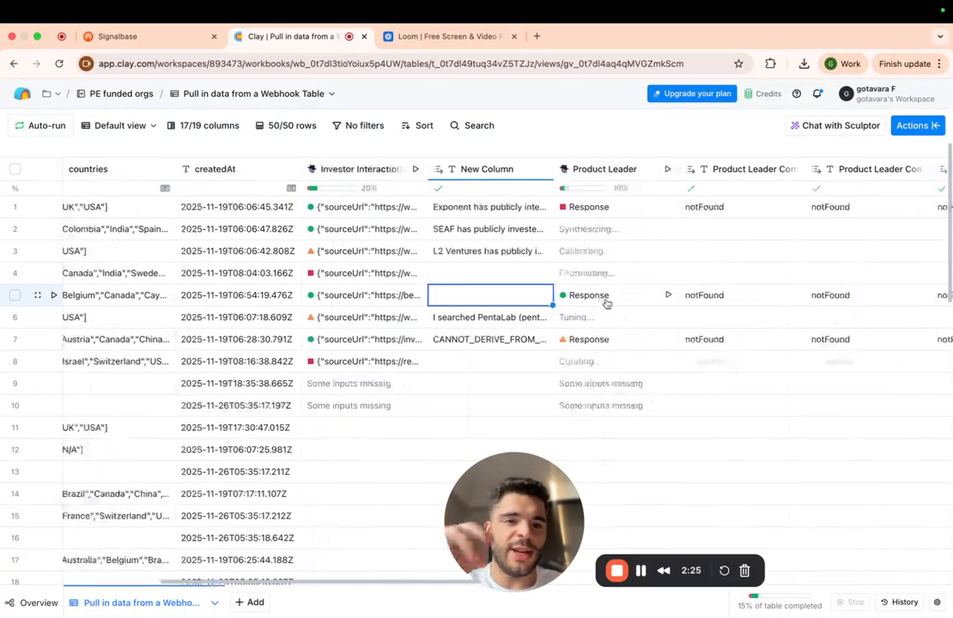
scroll(607, 302, "right", 3)
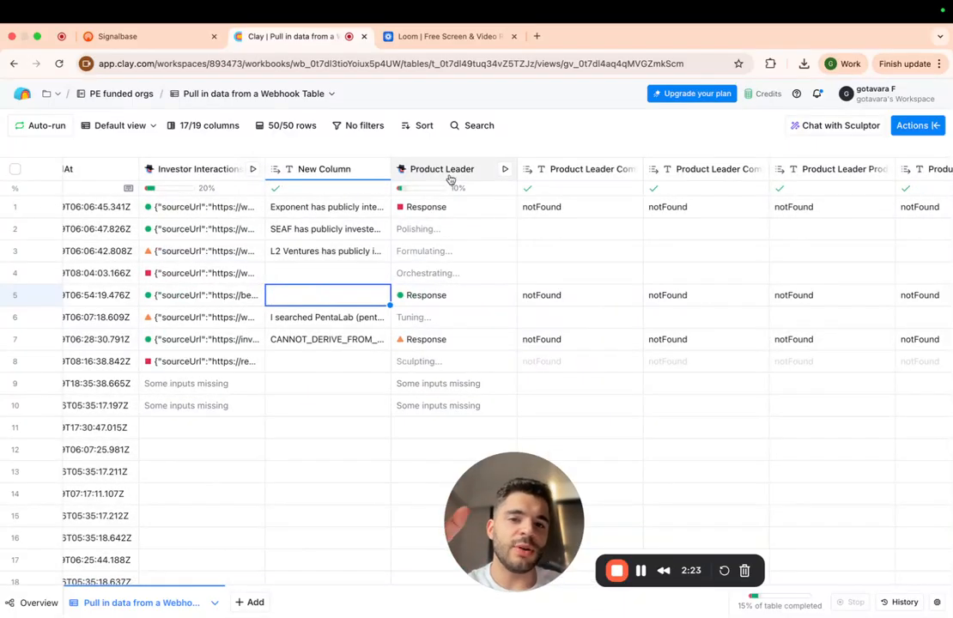
left_click(449, 176)
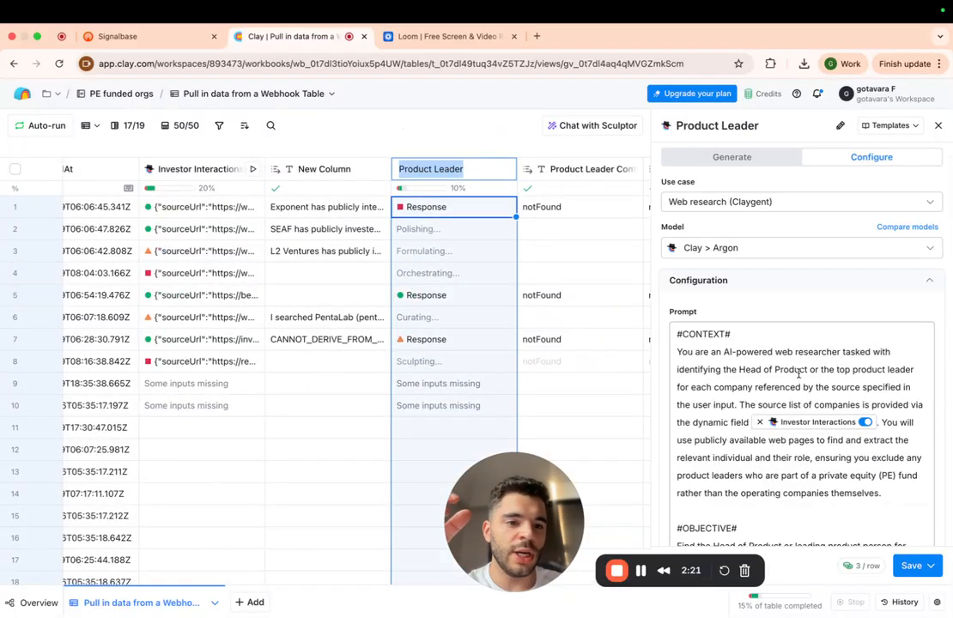
scroll(798, 375, "down", 3)
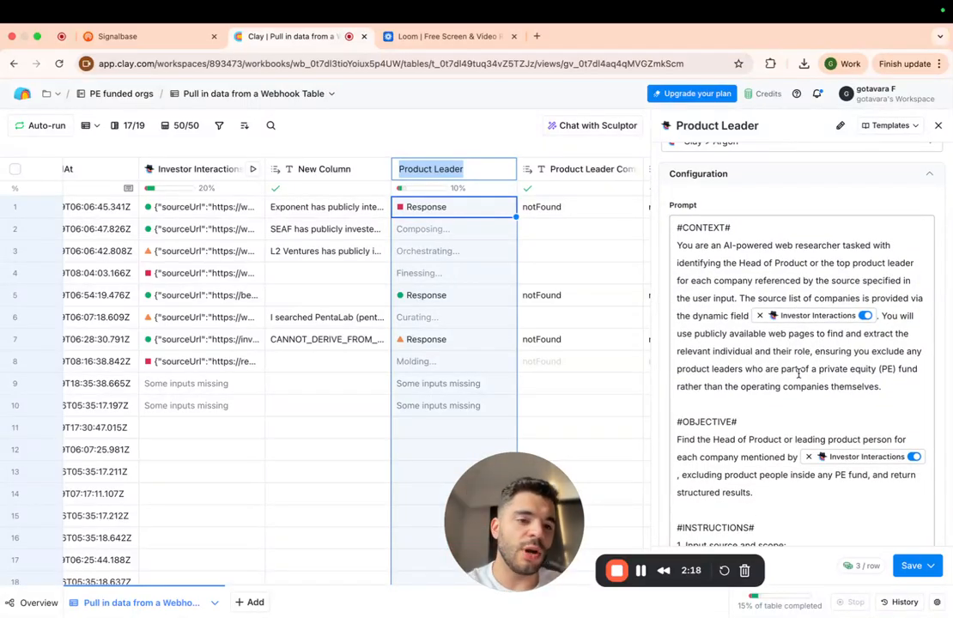
left_click(616, 254)
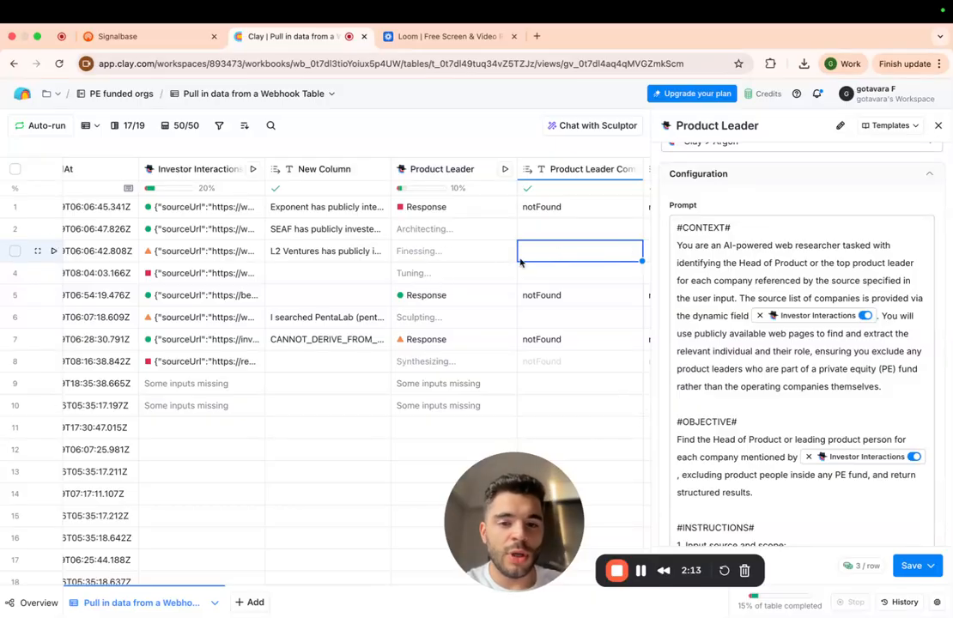
scroll(331, 302, "left", 10)
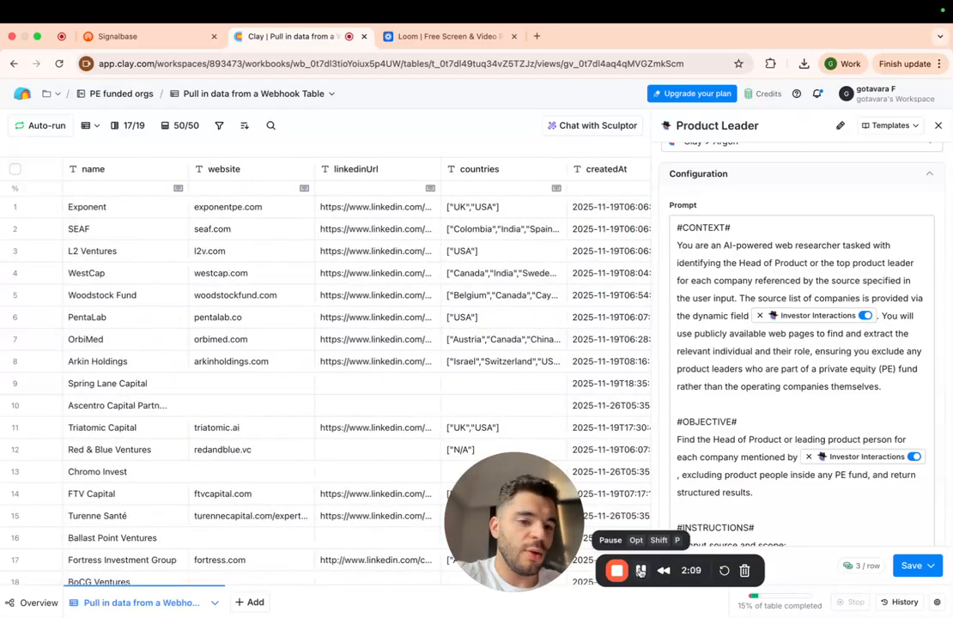
left_click(640, 571)
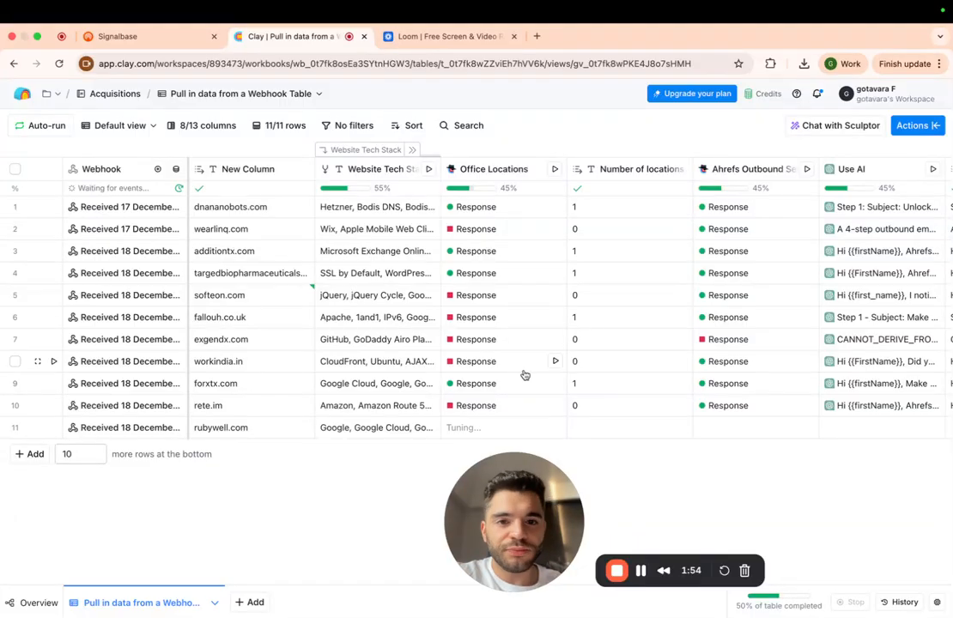
Examine the Ahrefs Outbound Sequence and Use AI columns in the Acquisitions table.
scroll(558, 341, "right", 5)
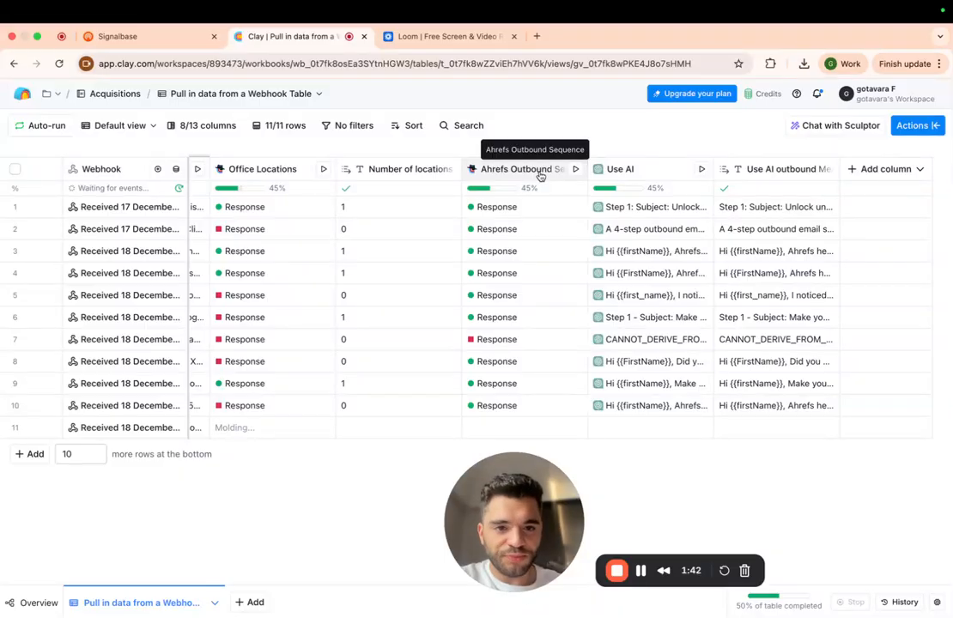
left_click(644, 172)
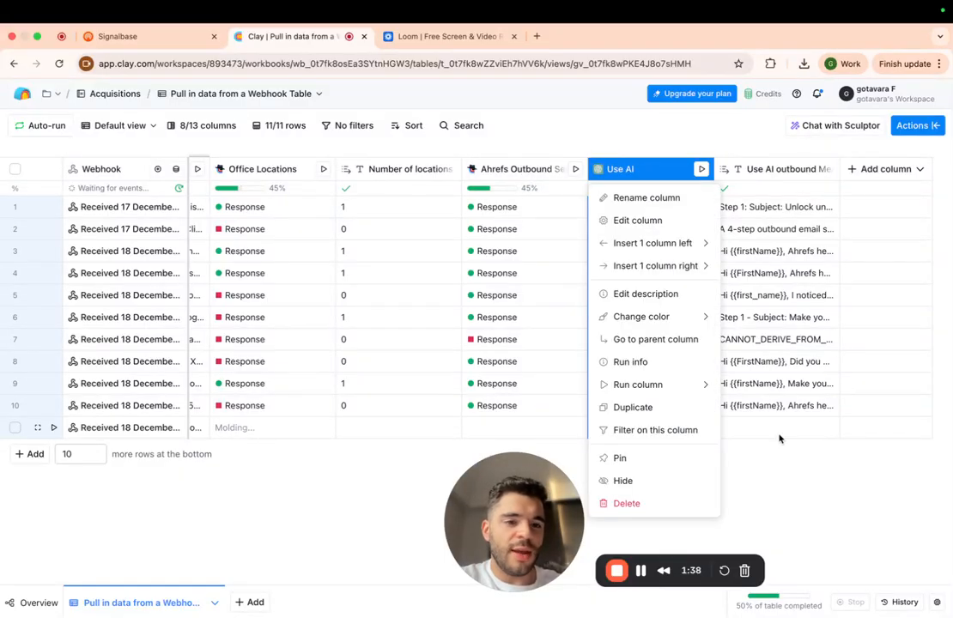
left_click(764, 465)
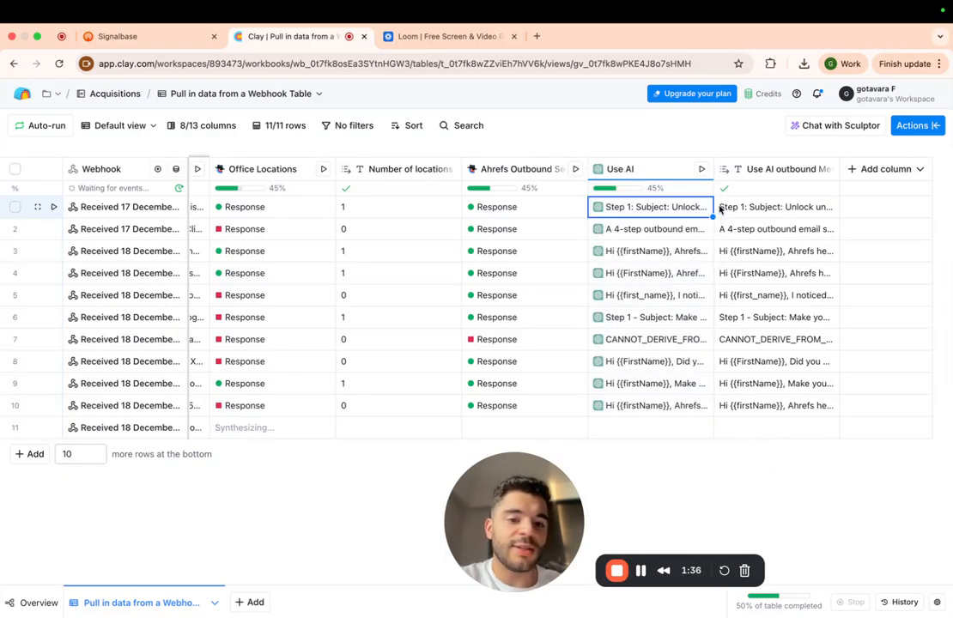